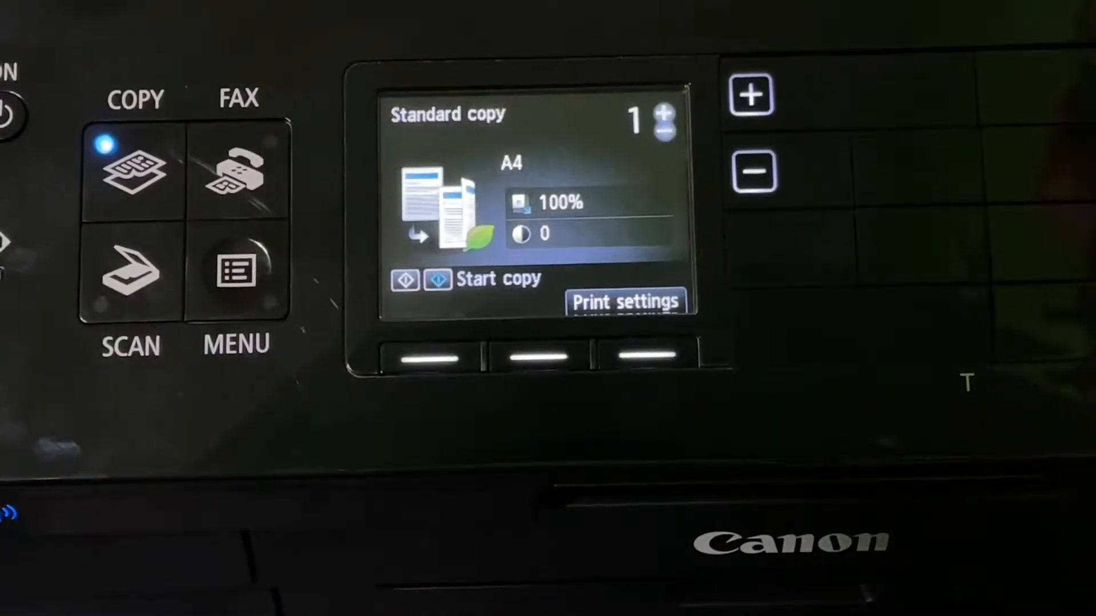
- Enter the printer's main menu and go into the Setup options
{"action": "left_click", "coordinate": [236, 271]}
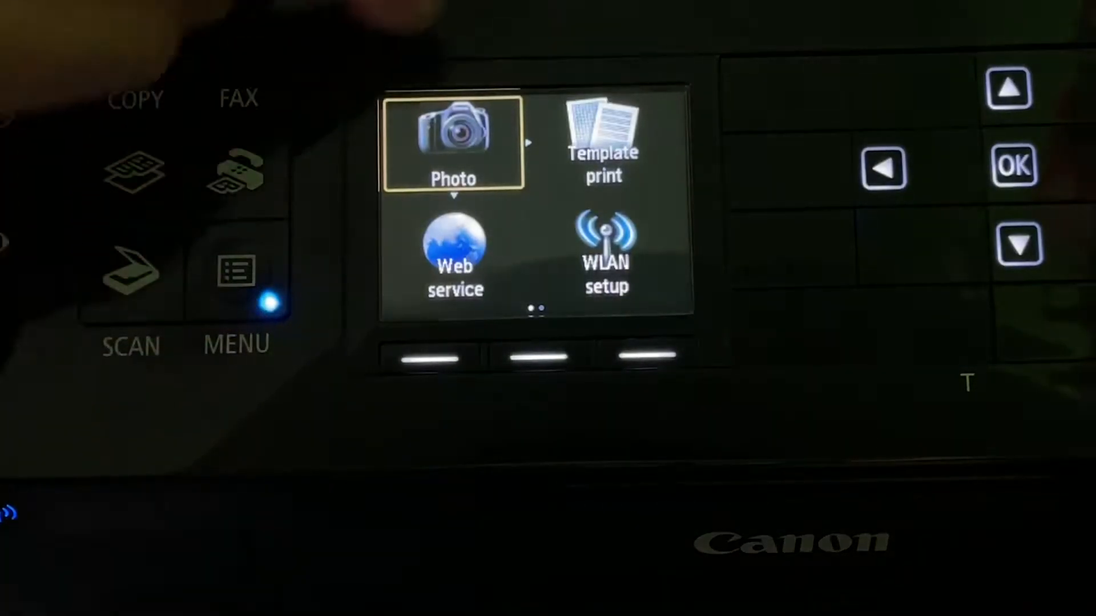
{"action": "key", "text": "Right"}
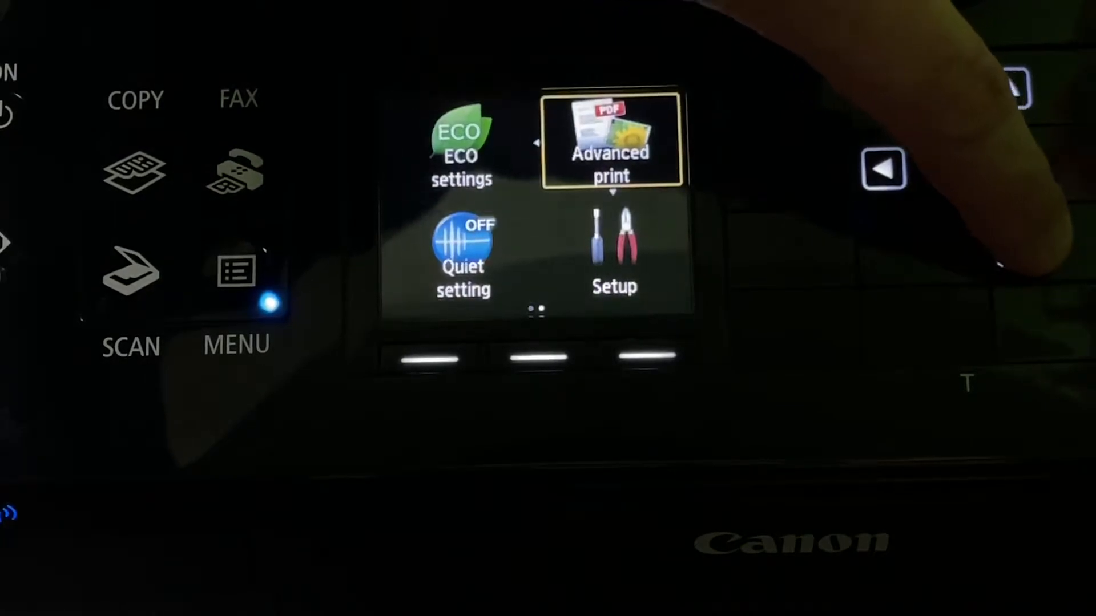
{"action": "key", "text": "Down"}
{"action": "key", "text": "Return"}
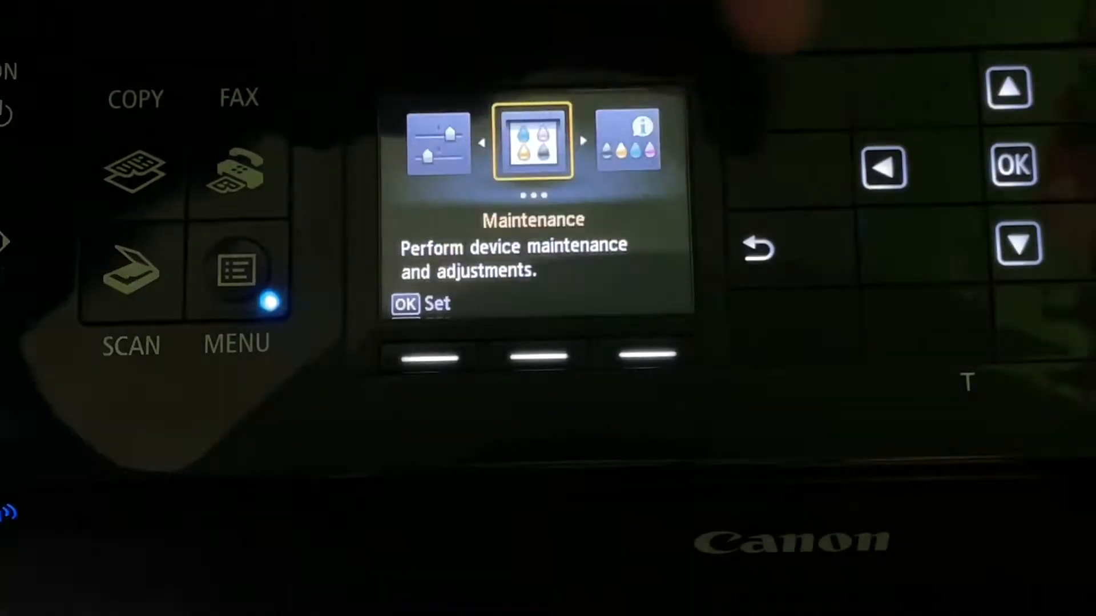
- Browse the setup options and land on Maintenance, passing Estimated ink levels
{"action": "key", "text": "Left"}
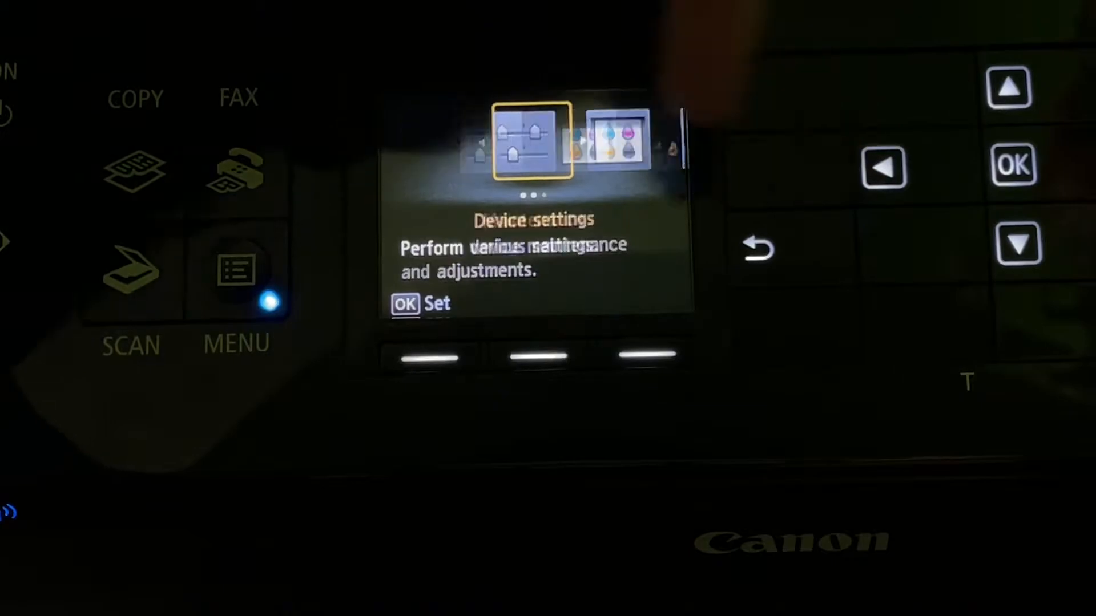
{"action": "key", "text": "Right"}
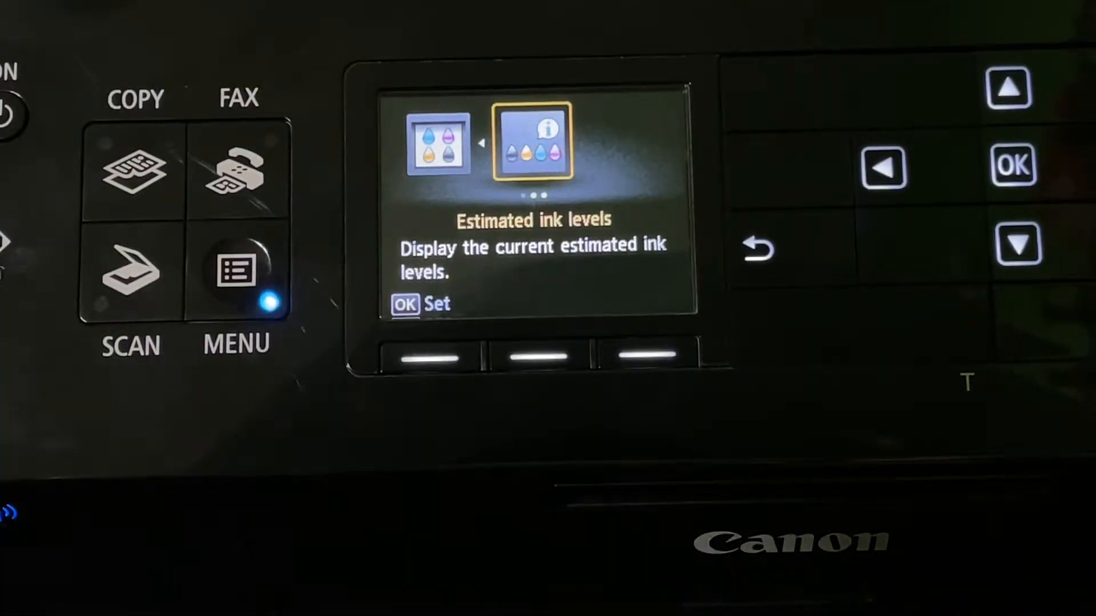
{"action": "key", "text": "Left"}
- From the Maintenance list choose Bottom plate cleaning and confirm Yes to start it
{"action": "key", "text": "Return"}
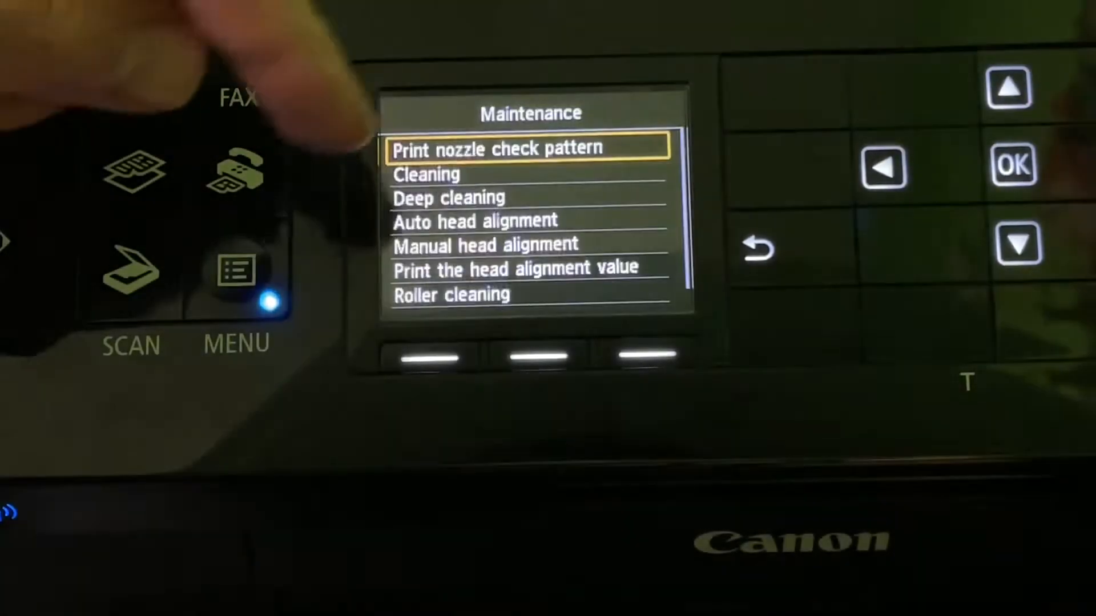
{"action": "key", "text": "Up"}
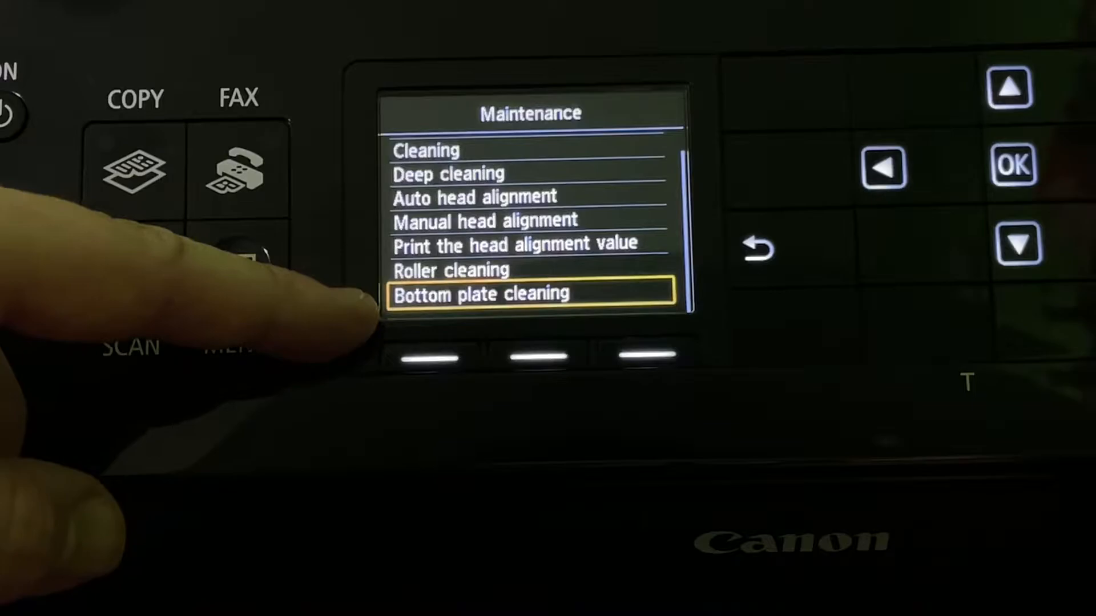
{"action": "key", "text": "Return"}
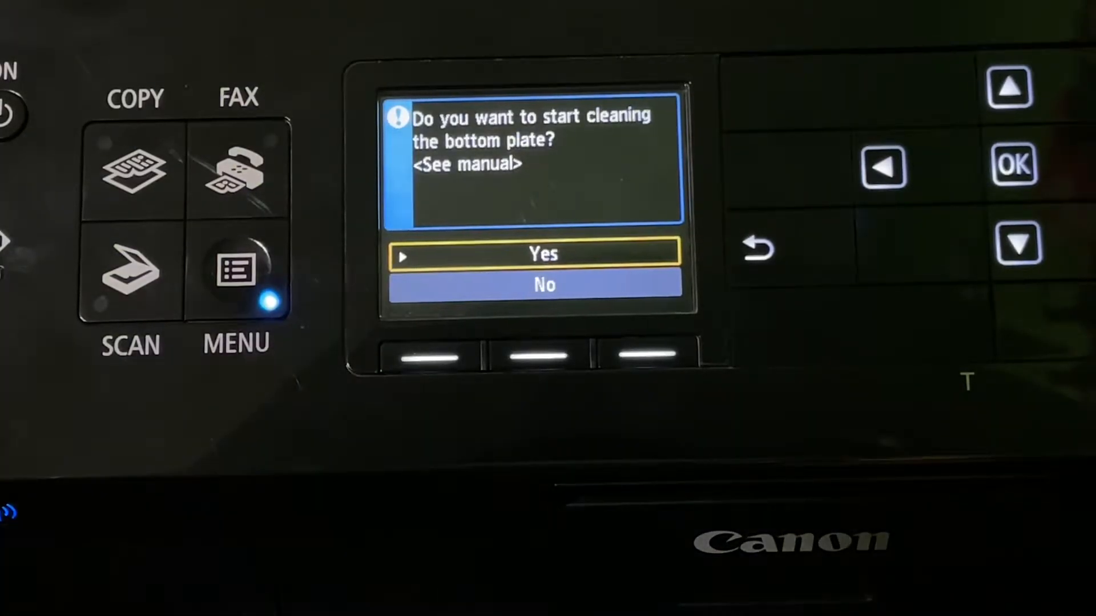
{"action": "key", "text": "Return"}
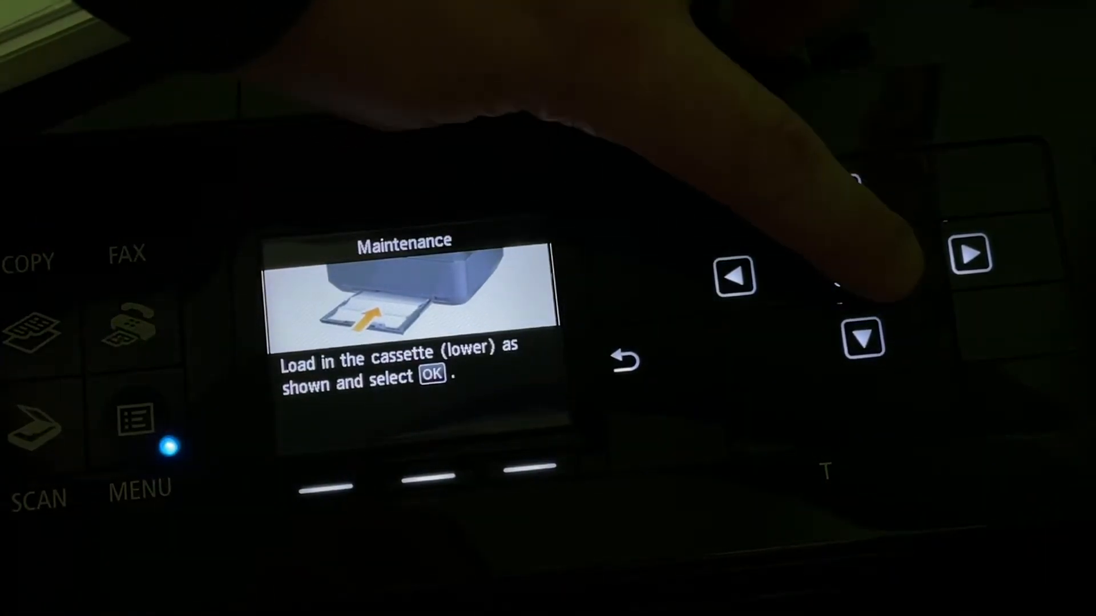
- Begin the bottom plate cleaning run with paper loaded in the lower cassette
{"action": "left_click", "coordinate": [850, 258]}
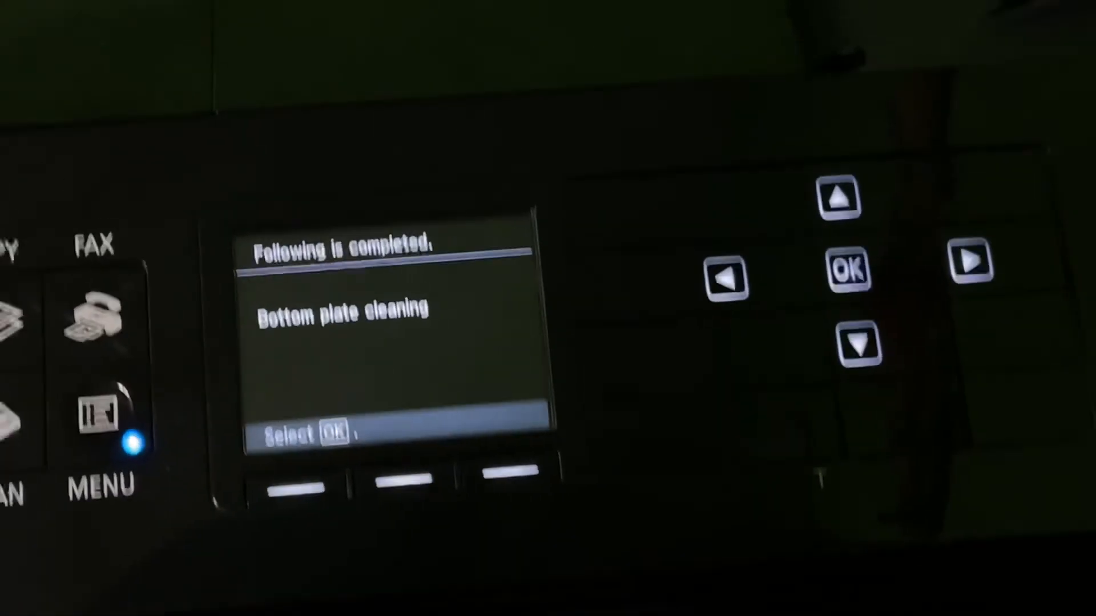
- Dismiss the 'Bottom plate cleaning completed' notice with OK
{"action": "left_click", "coordinate": [849, 270]}
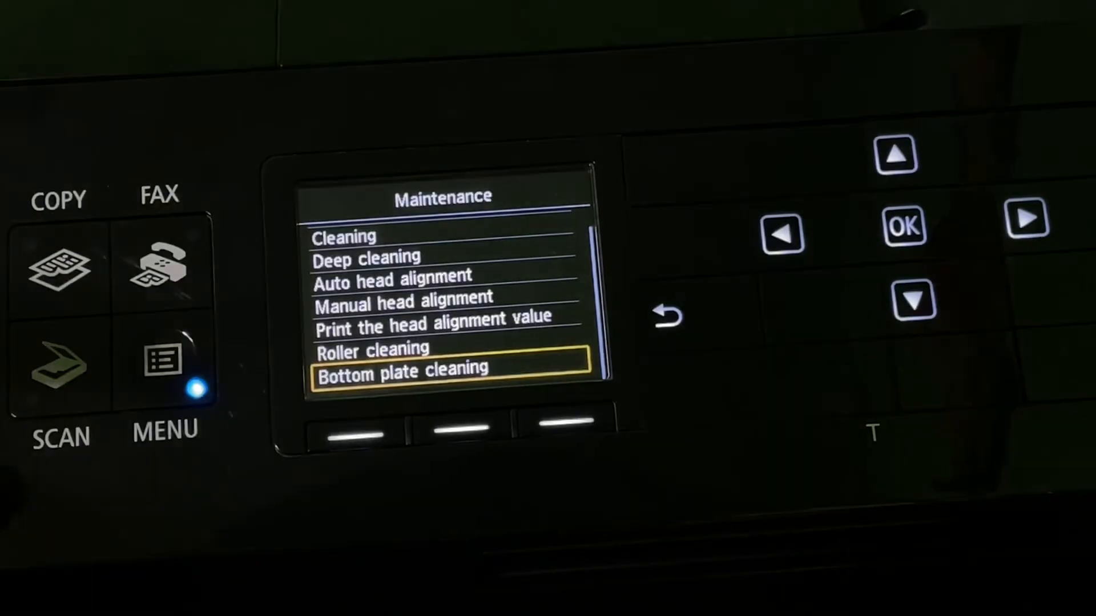